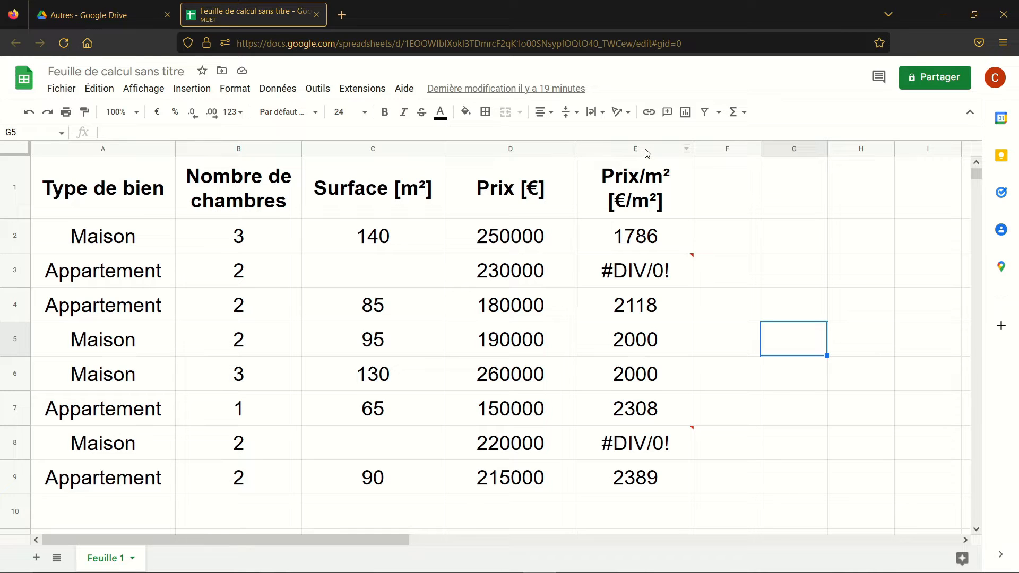
# Step: Inspect the price-per-square-metre formula in cell E2 without changing it
pyautogui.doubleClick(643, 234)
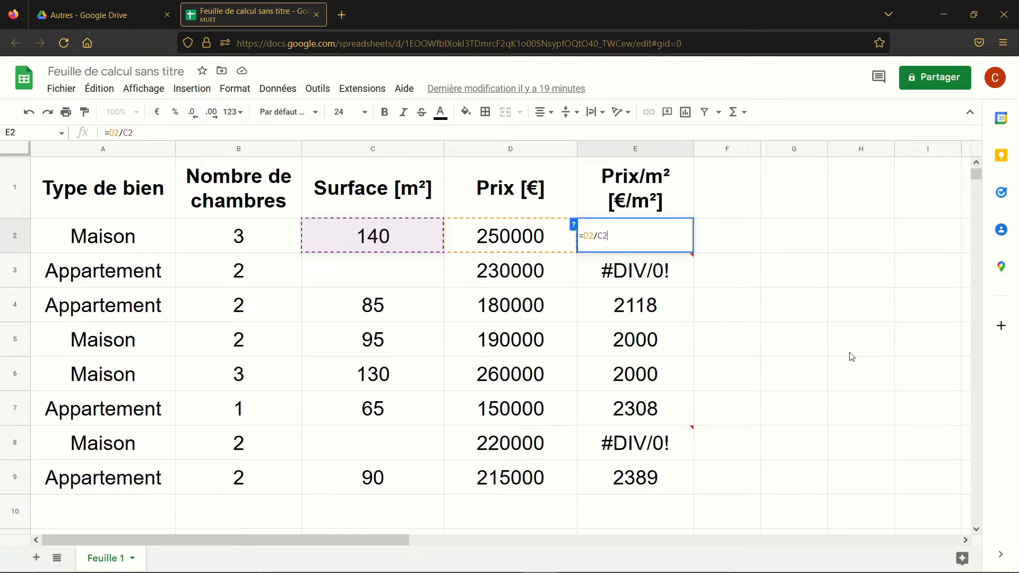
pyautogui.click(797, 313)
pyautogui.press('Up')
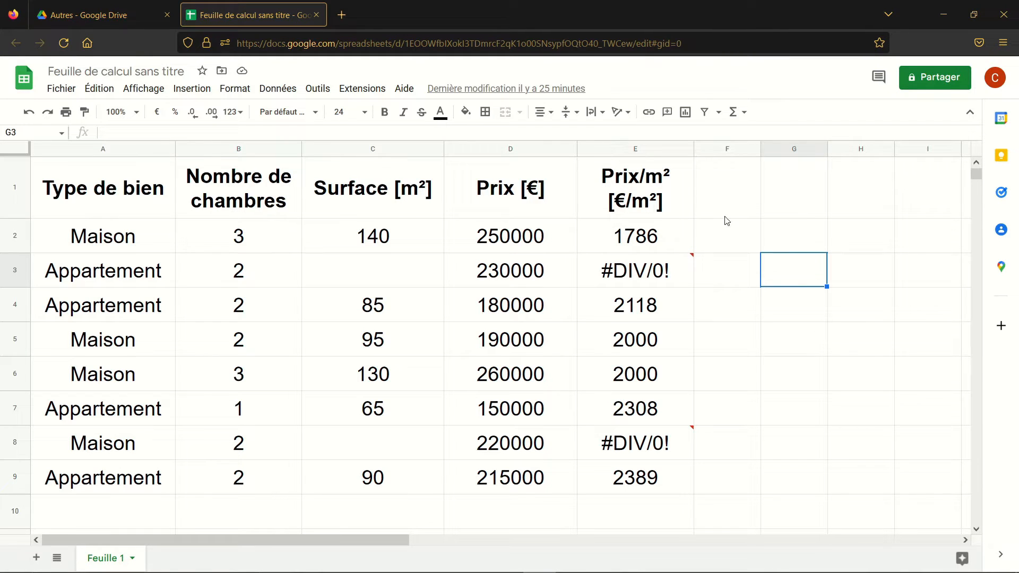
pyautogui.click(823, 375)
pyautogui.click(796, 283)
# Step: Examine the division error in row 3, reading the error note on E3 and checking the surface cell C3
pyautogui.click(12, 273)
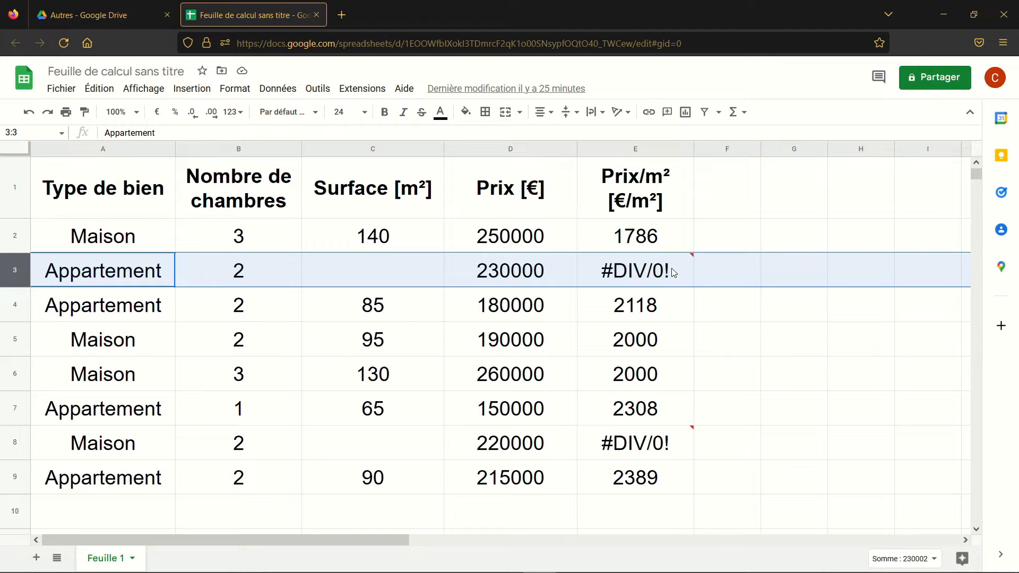
pyautogui.moveTo(673, 273)
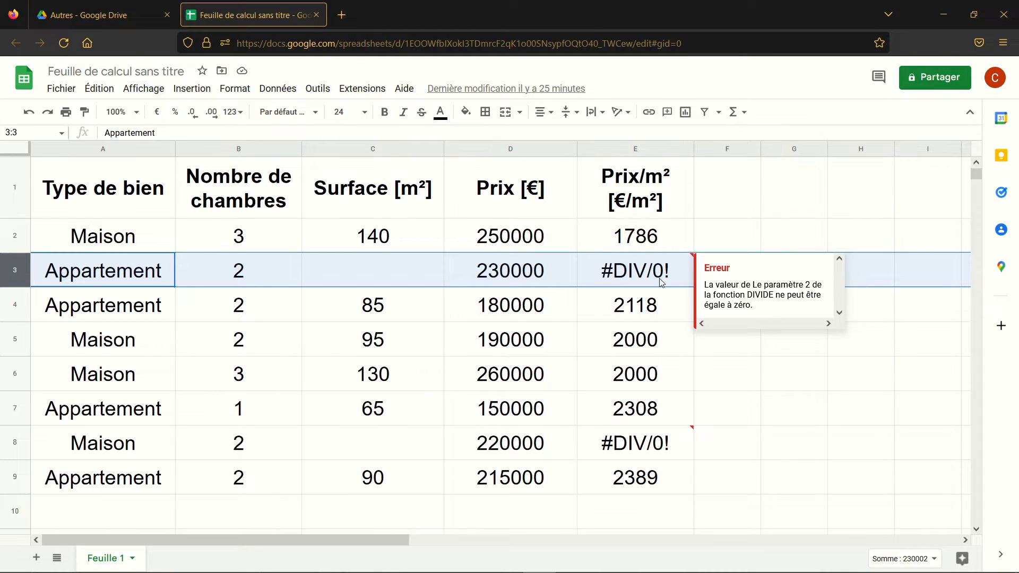
pyautogui.click(403, 275)
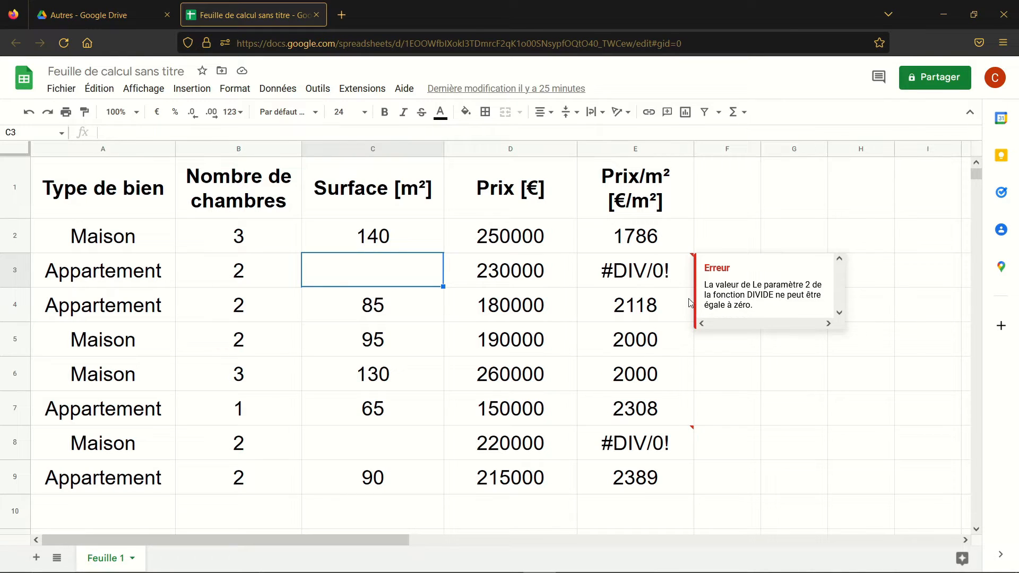
pyautogui.click(785, 345)
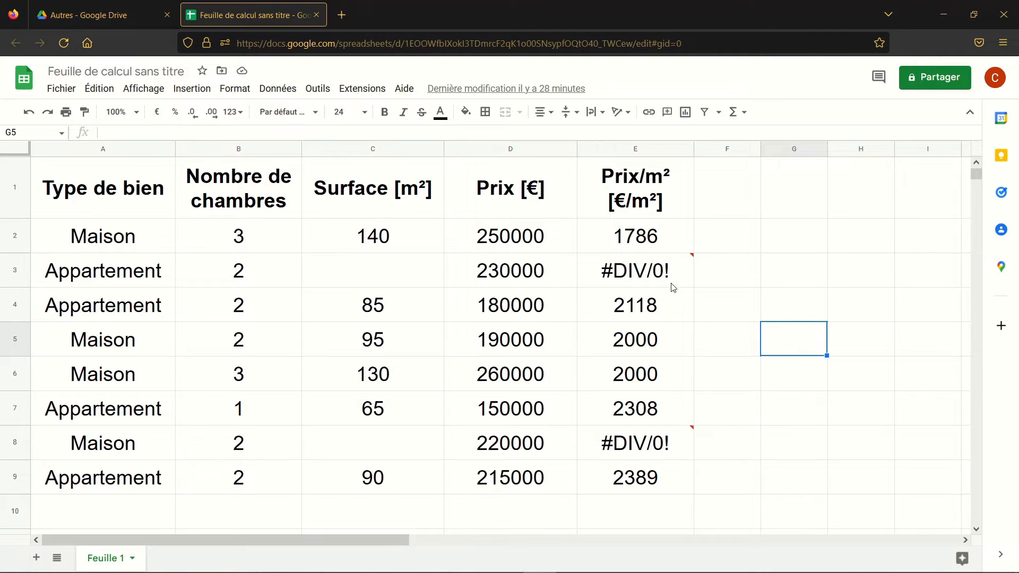
pyautogui.moveTo(609, 266)
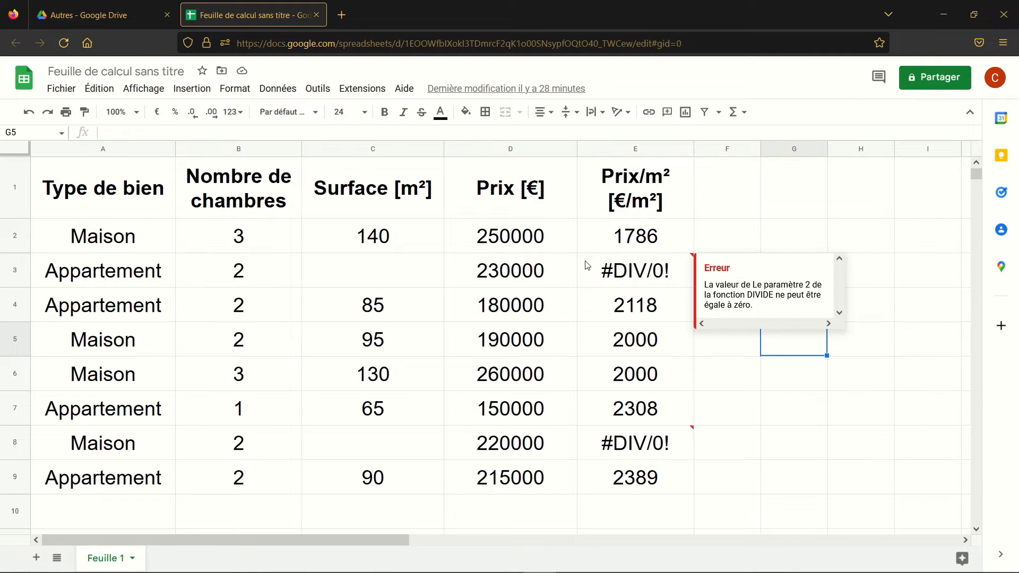
pyautogui.click(795, 381)
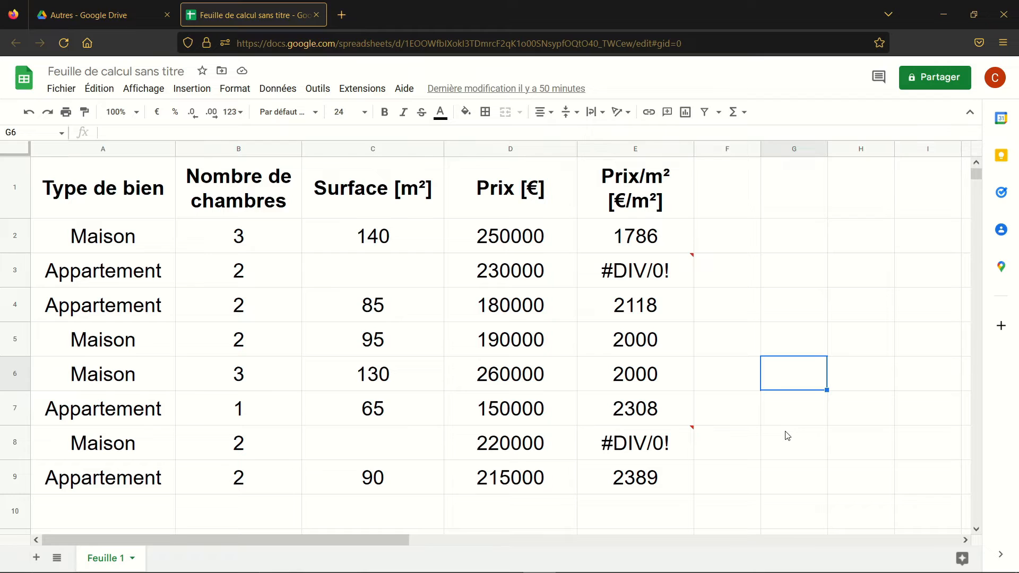
pyautogui.press('Up')
pyautogui.press('Up')
pyautogui.press('Up')
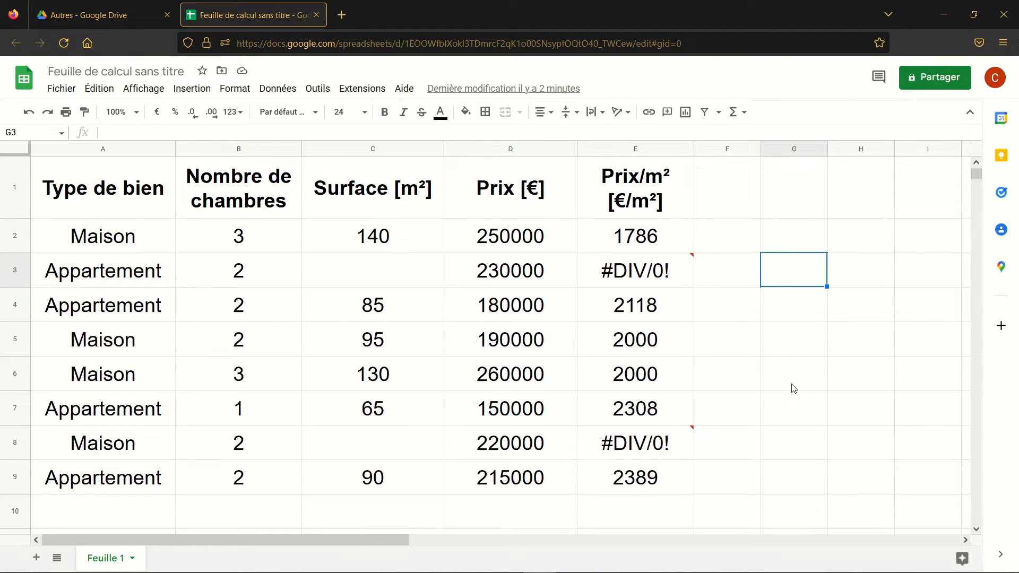
# Step: Replace the division formula in E2 with the start of a conditional blank test, =SI(ESTVIDE(
pyautogui.click(667, 249)
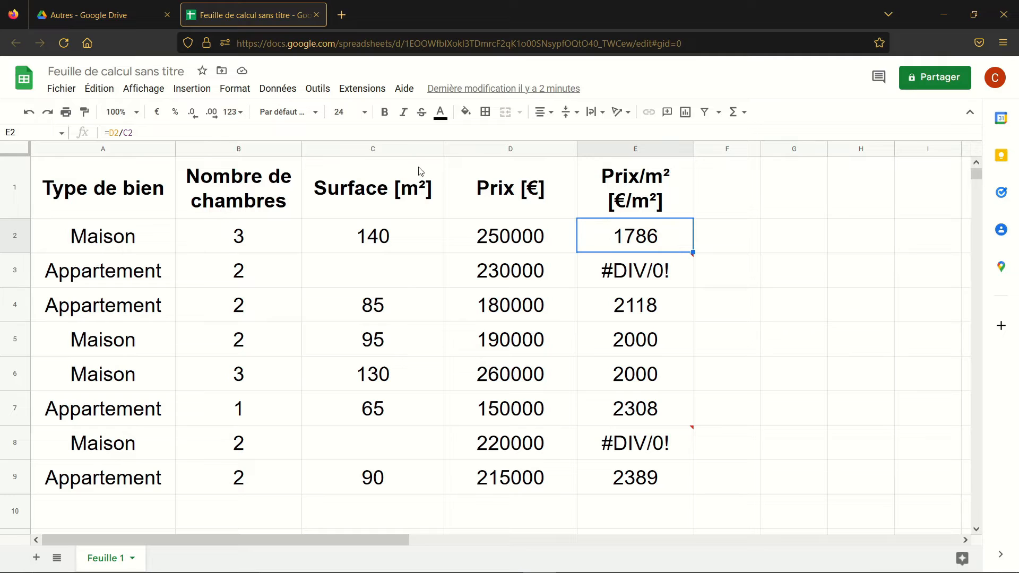
pyautogui.moveTo(138, 130); pyautogui.dragTo(111, 131)
pyautogui.write('SI')
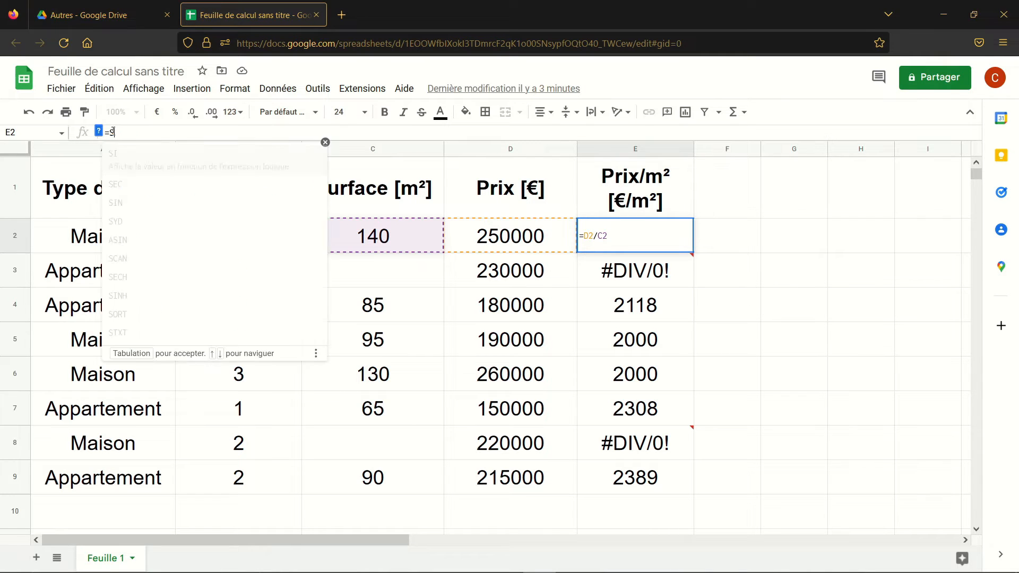
pyautogui.write('(')
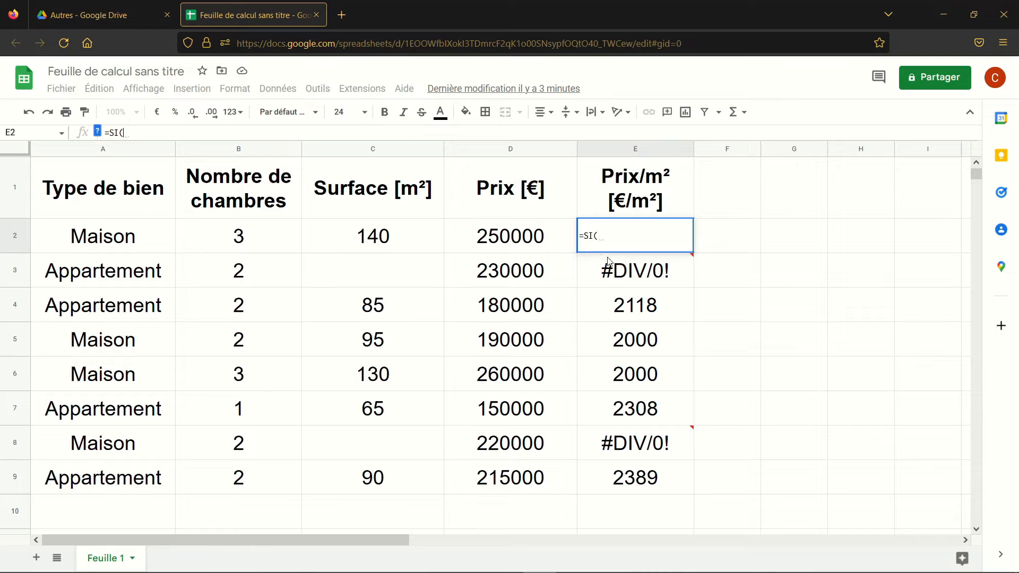
pyautogui.click(615, 235)
pyautogui.write('E')
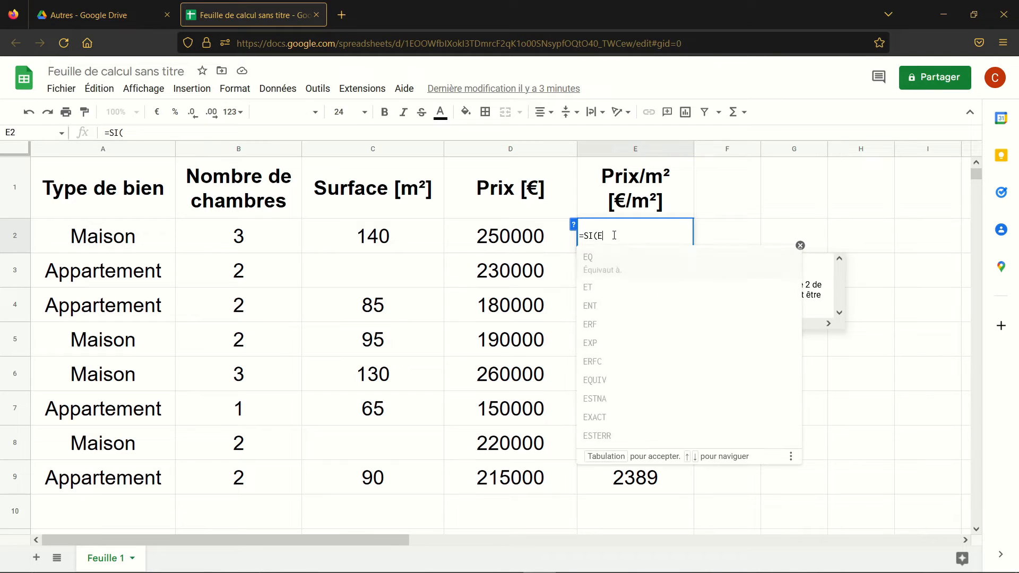
pyautogui.write('STVIDE')
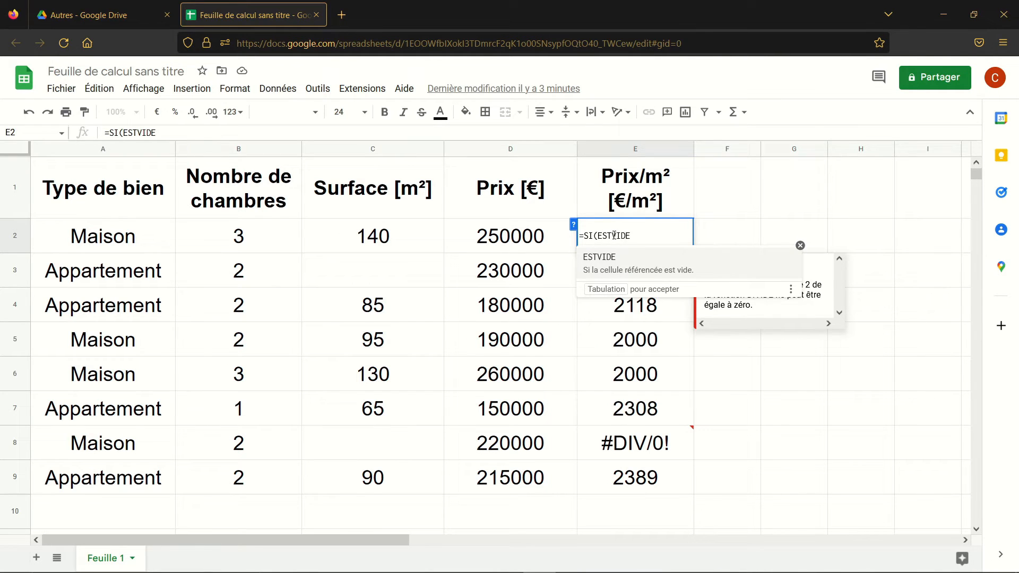
pyautogui.write('(')
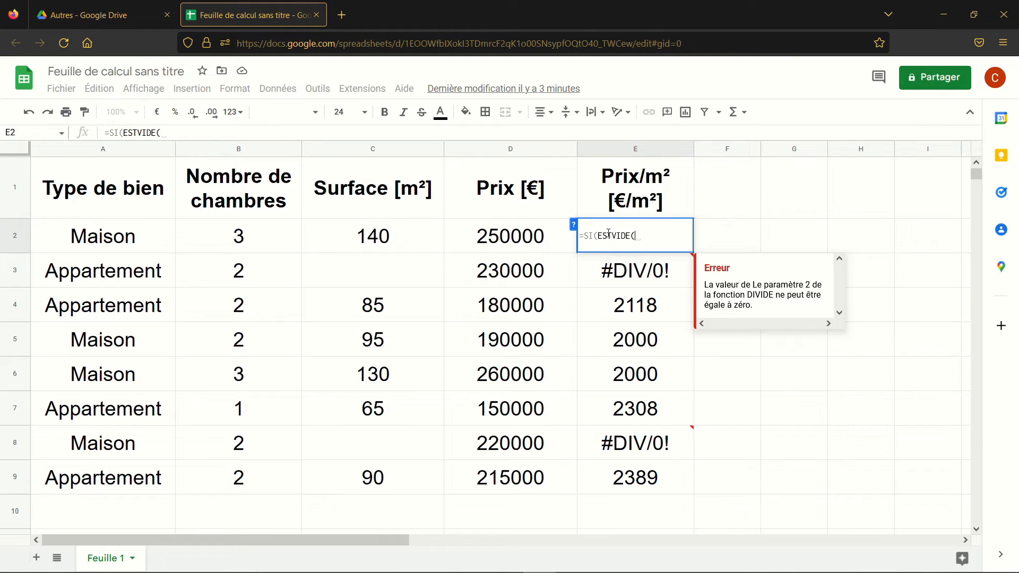
# Step: Make C2 the cell tested by ESTVIDE and set an empty string "" as the value if true
pyautogui.click(418, 243)
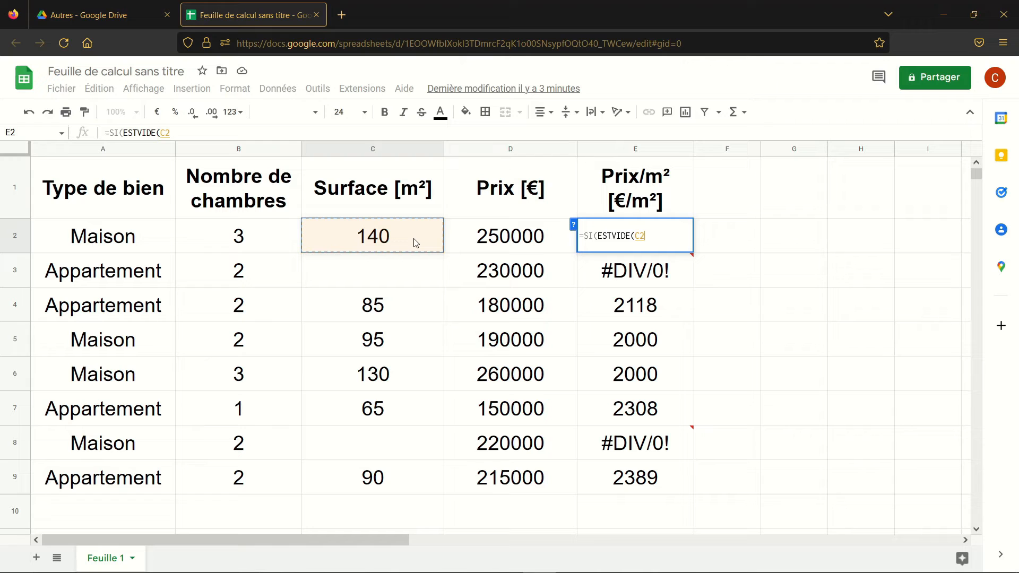
pyautogui.write(')')
pyautogui.write(';')
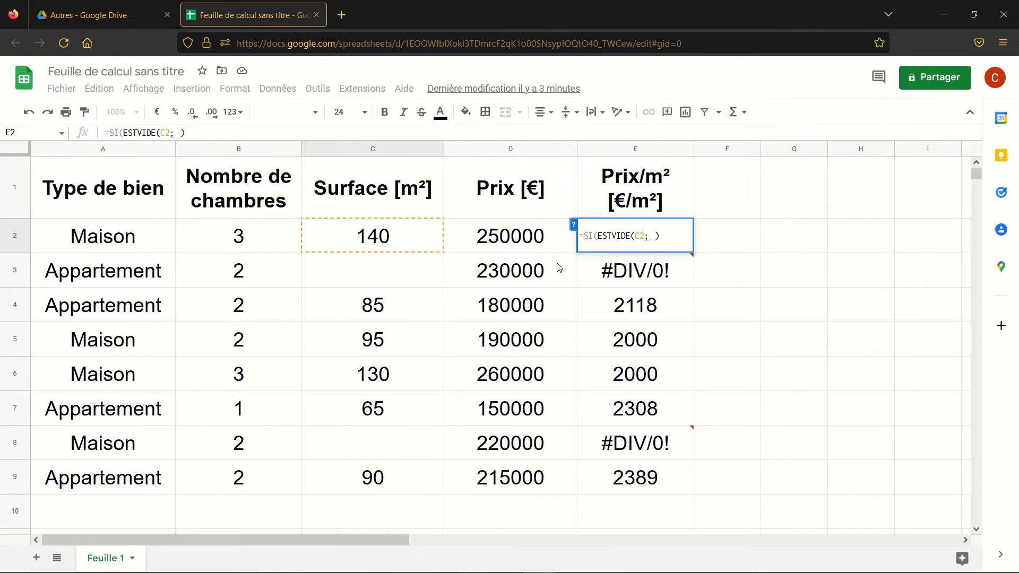
pyautogui.press('BackSpace')
pyautogui.write(');')
pyautogui.moveTo(585, 268)
pyautogui.write('""')
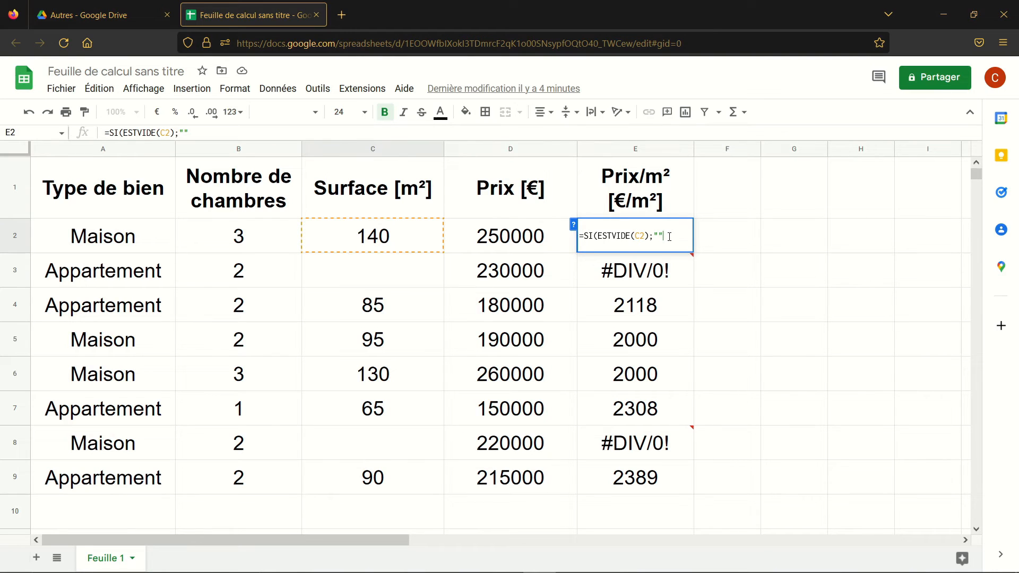
# Step: Set D2/C2 as the value if false and complete E2's formula as =SI(ESTVIDE(C2);"";D2/C2)
pyautogui.write(';')
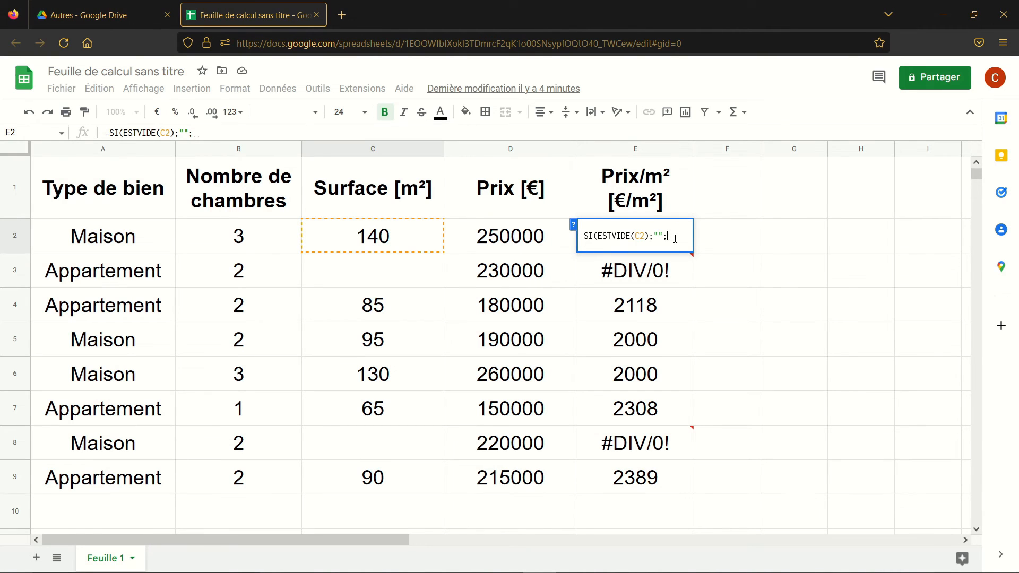
pyautogui.click(529, 240)
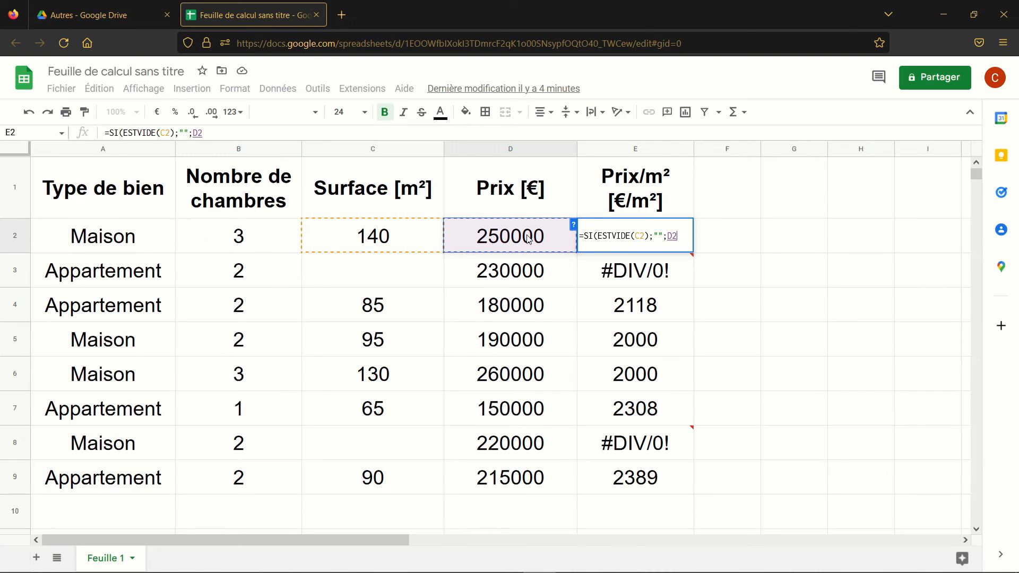
pyautogui.write('/')
pyautogui.click(422, 239)
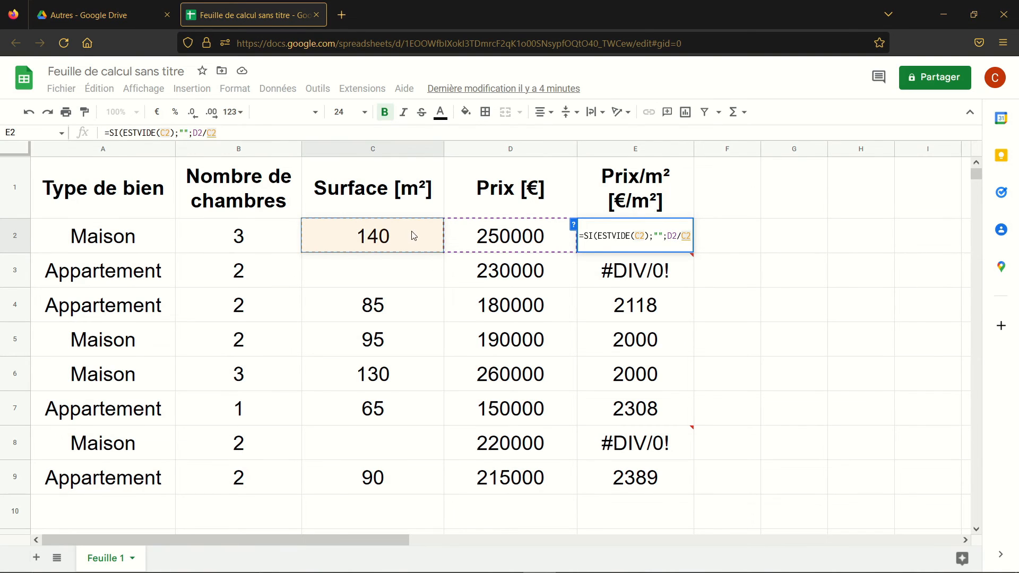
pyautogui.write(')')
pyautogui.press('Return')
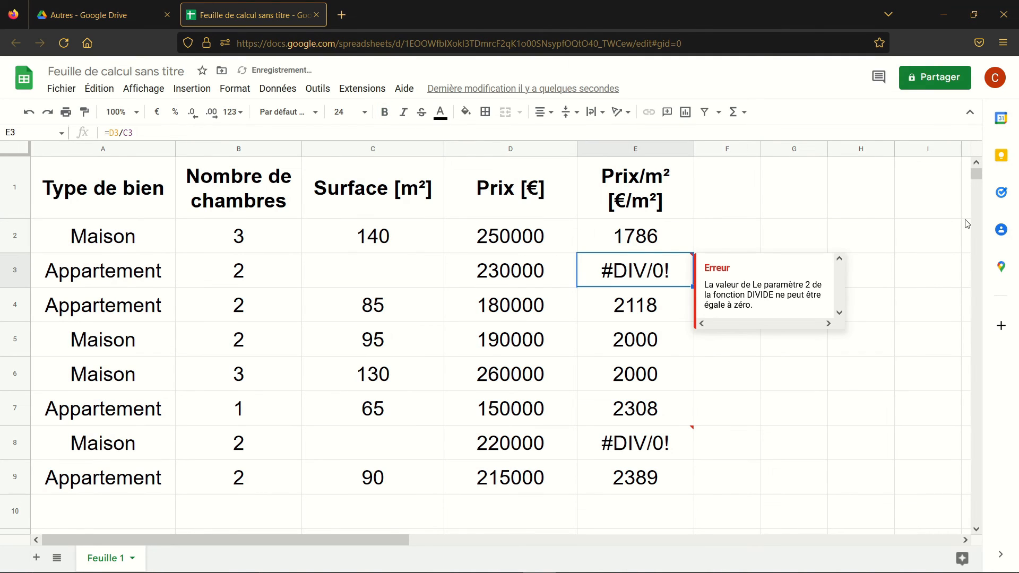
# Step: Copy the conditional formula from E2 into cells E3 to E9
pyautogui.click(658, 242)
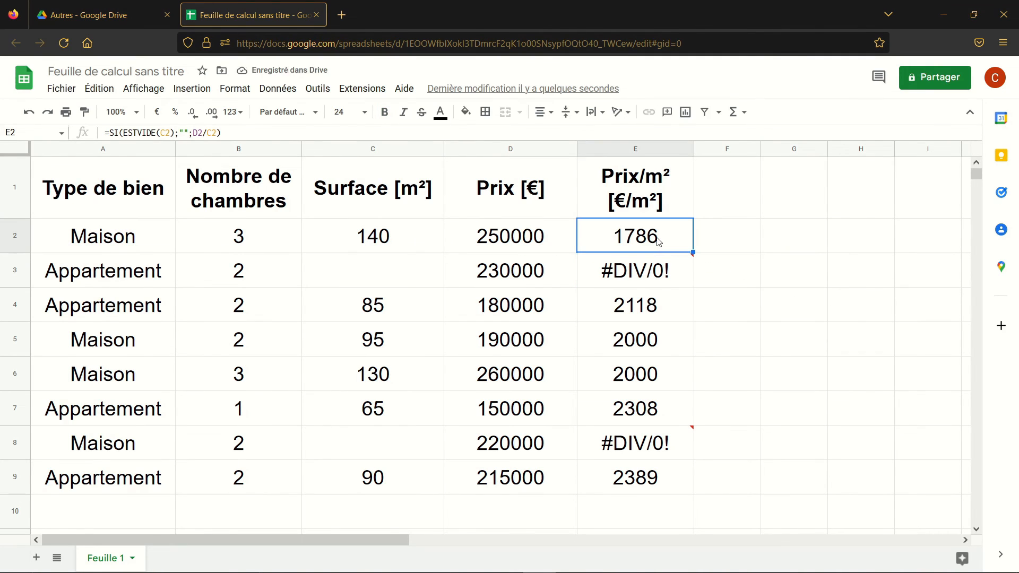
pyautogui.moveTo(659, 276); pyautogui.dragTo(655, 472)
pyautogui.hotkey('ctrl', 'v')
pyautogui.click(825, 309)
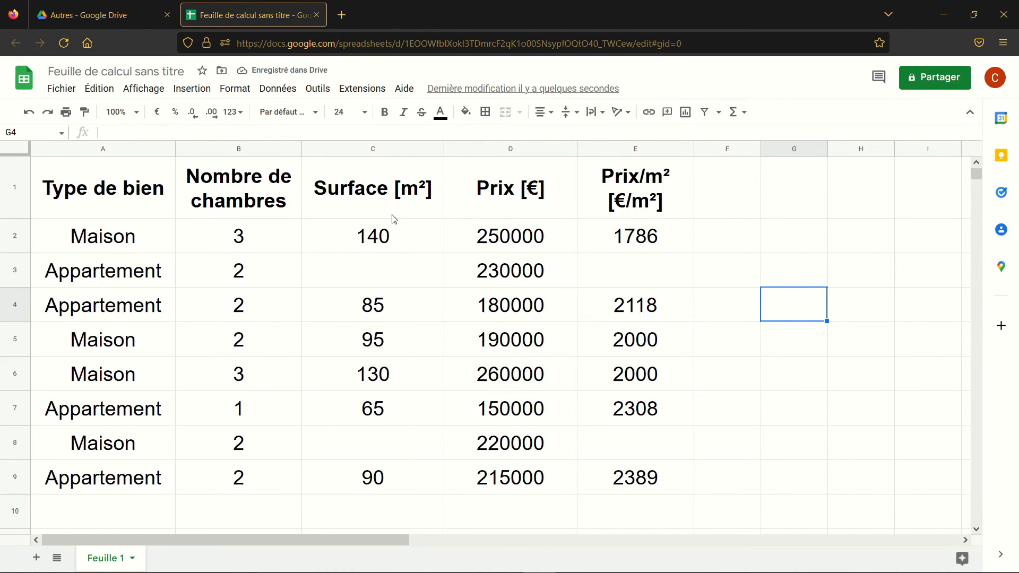
# Step: Check the surface value in C2 and the conditional formulas in E2 and E3
pyautogui.click(376, 240)
pyautogui.click(618, 244)
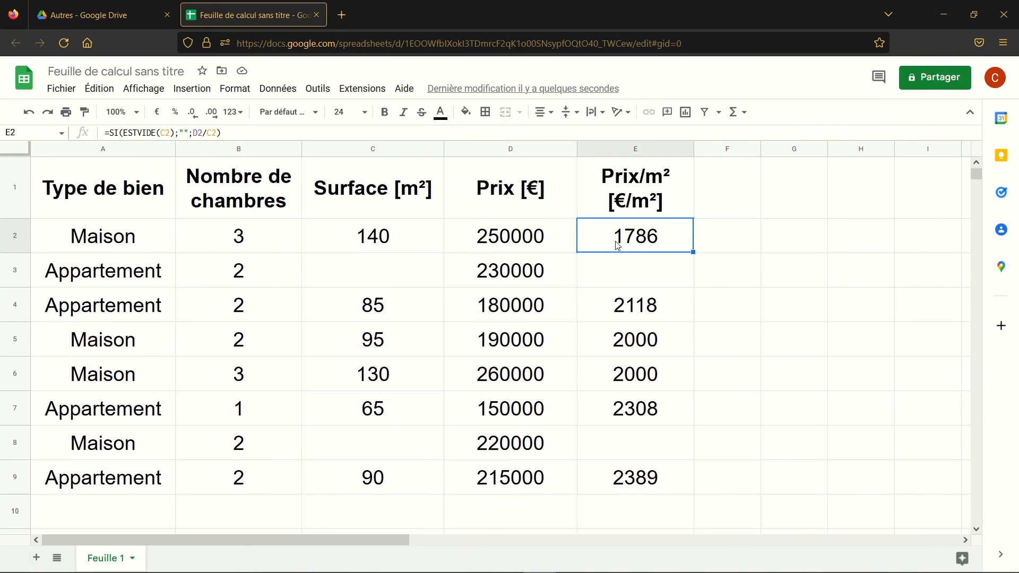
pyautogui.click(666, 281)
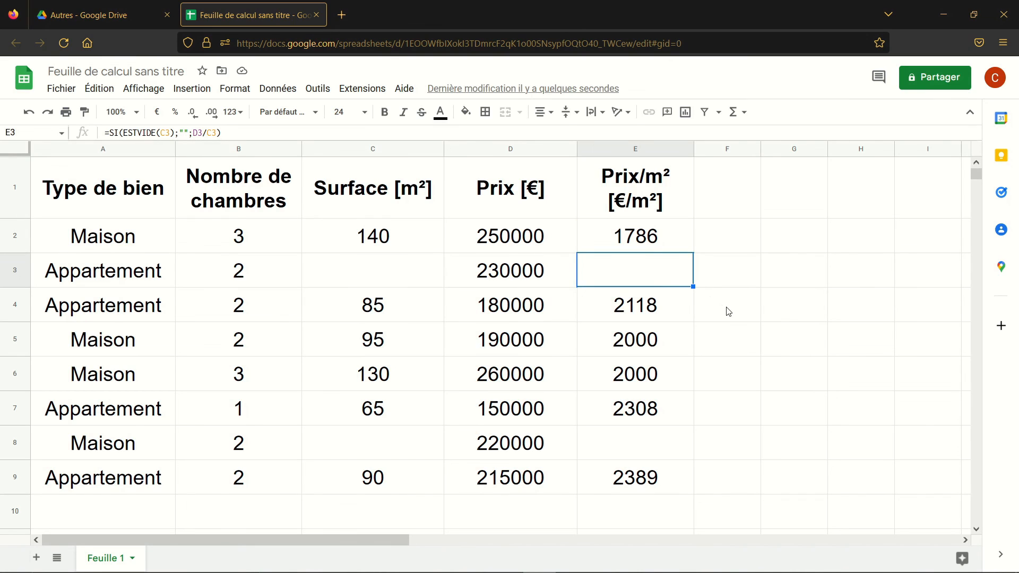
pyautogui.click(768, 338)
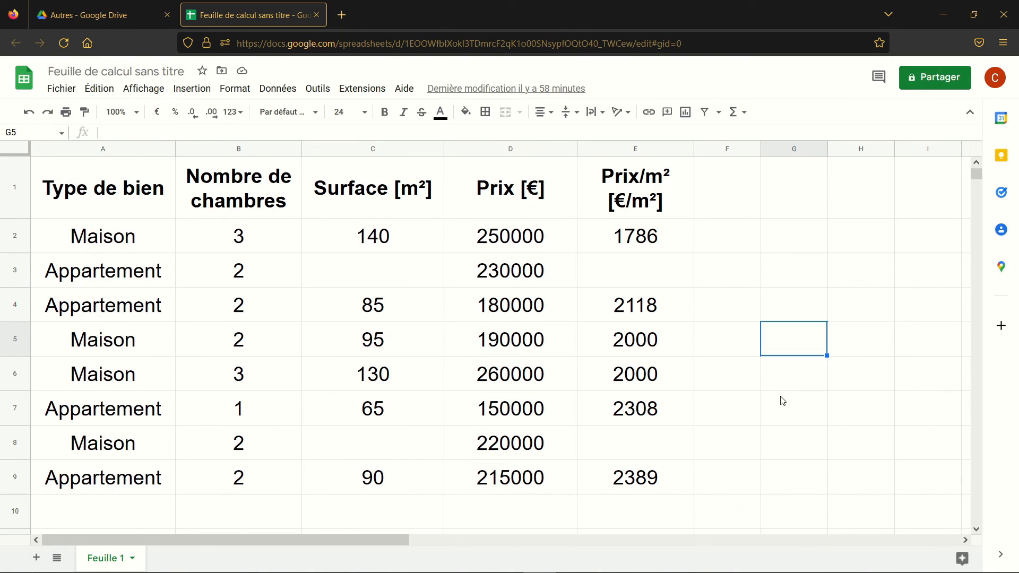